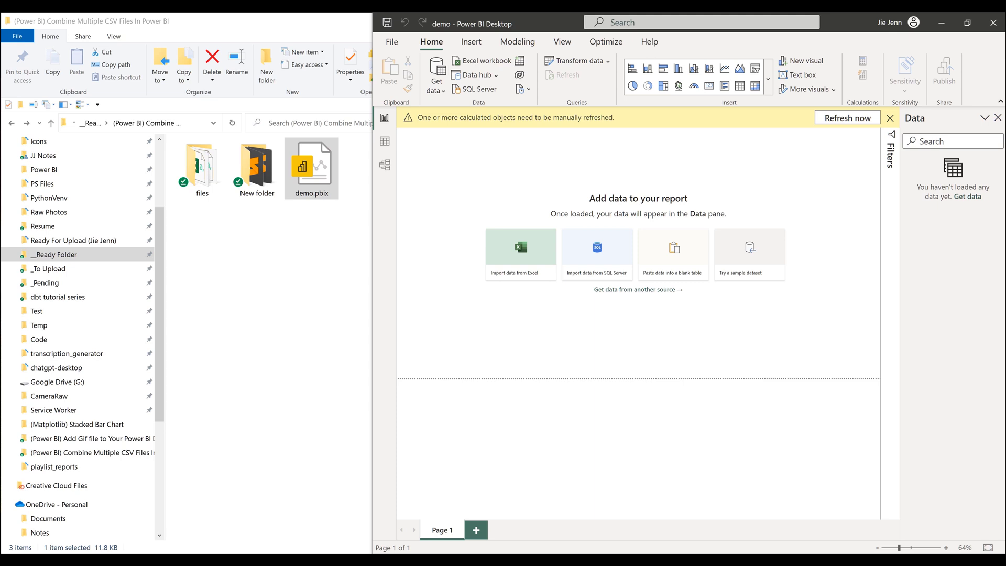
Step: Bring the File Explorer project folder window in front of the empty Power BI report
click(220, 384)
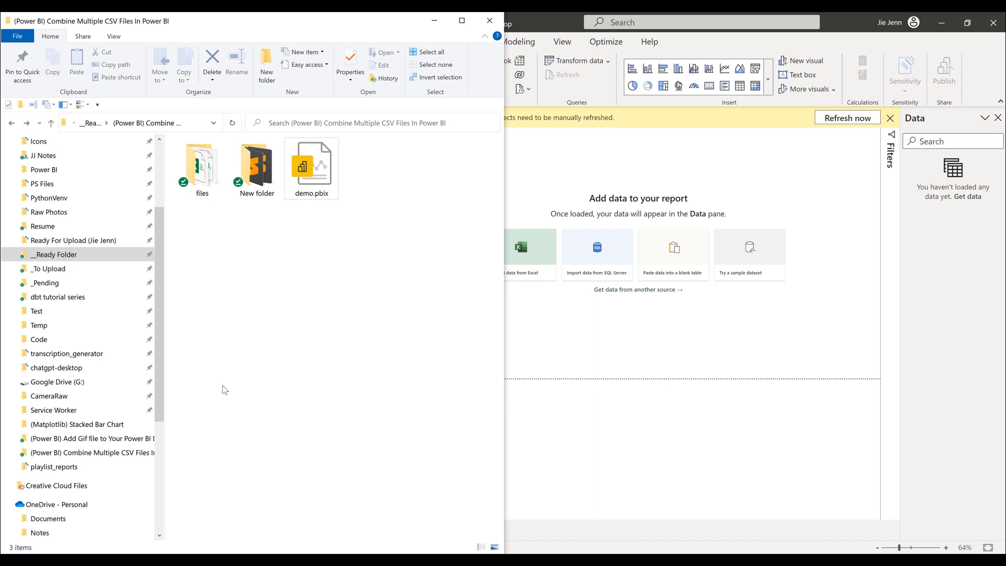
Step: After a quick look inside, rename the 'files' folder to 'data files'
double_click(204, 173)
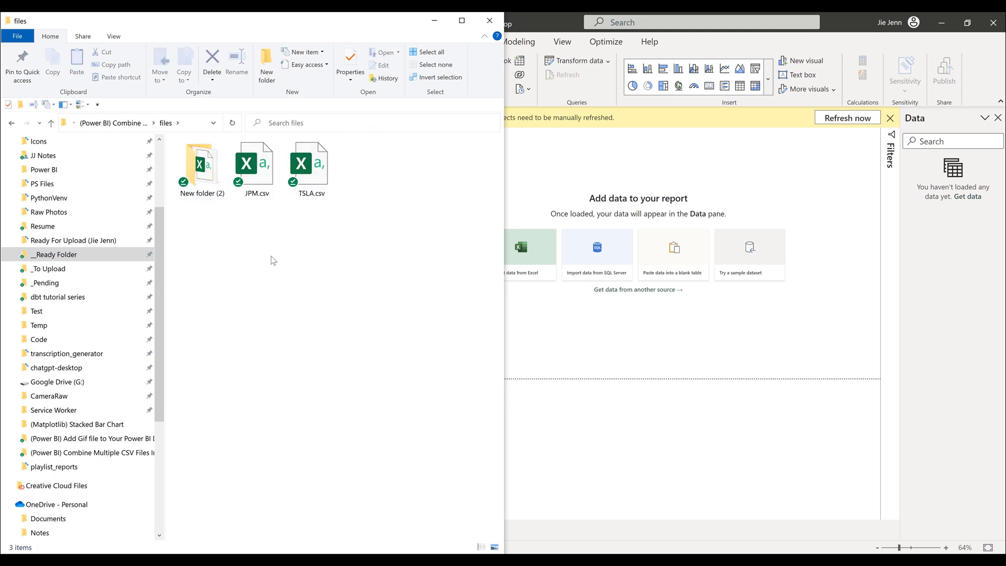
key(alt+Left)
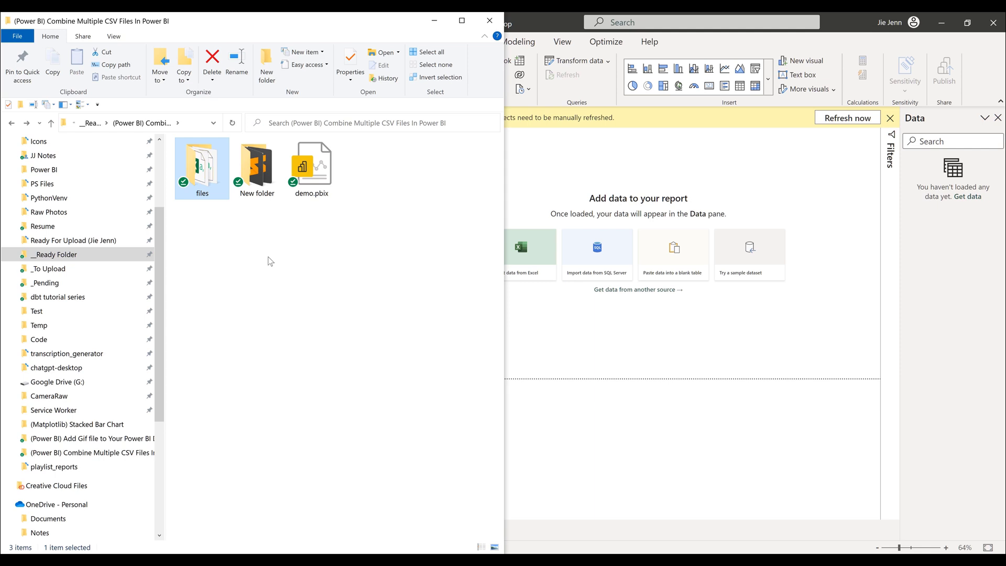
click(210, 193)
scroll(222, 172, up, 1)
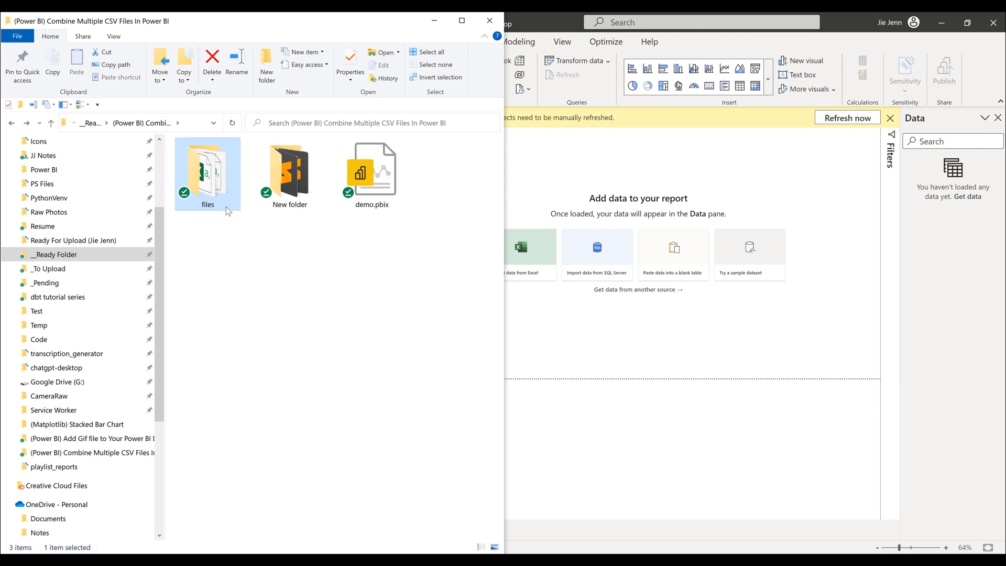
click(226, 206)
text(data files)
key(Return)
Step: Check the contents of data files and its New folder (2) subfolder, then return to Power BI
double_click(221, 173)
double_click(217, 179)
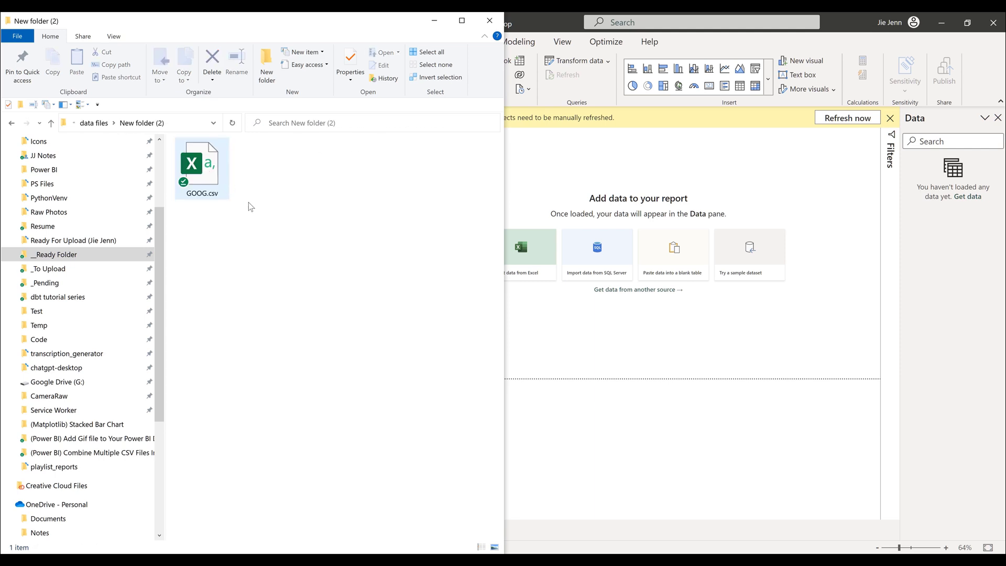
key(alt+Left)
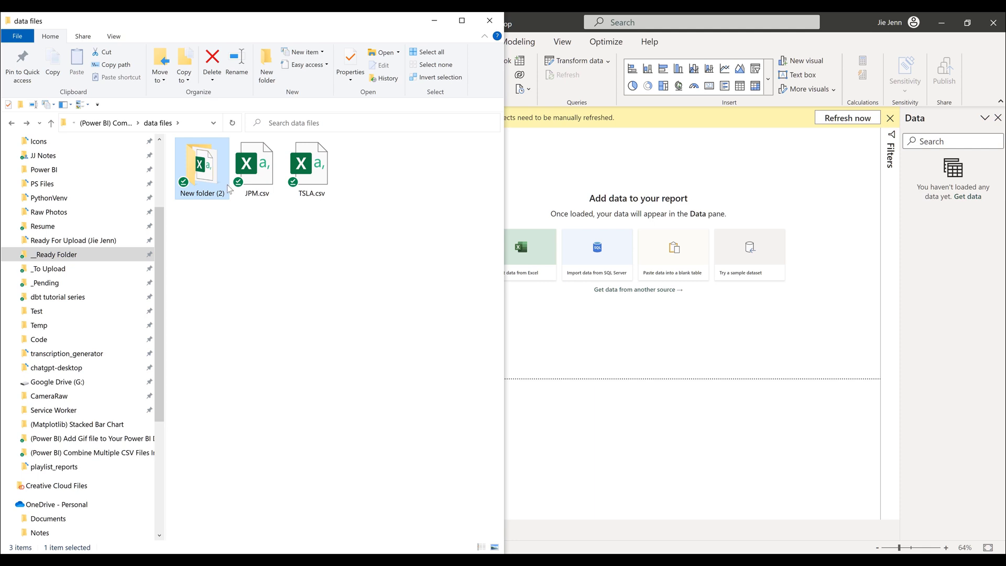
mouse_move(197, 152)
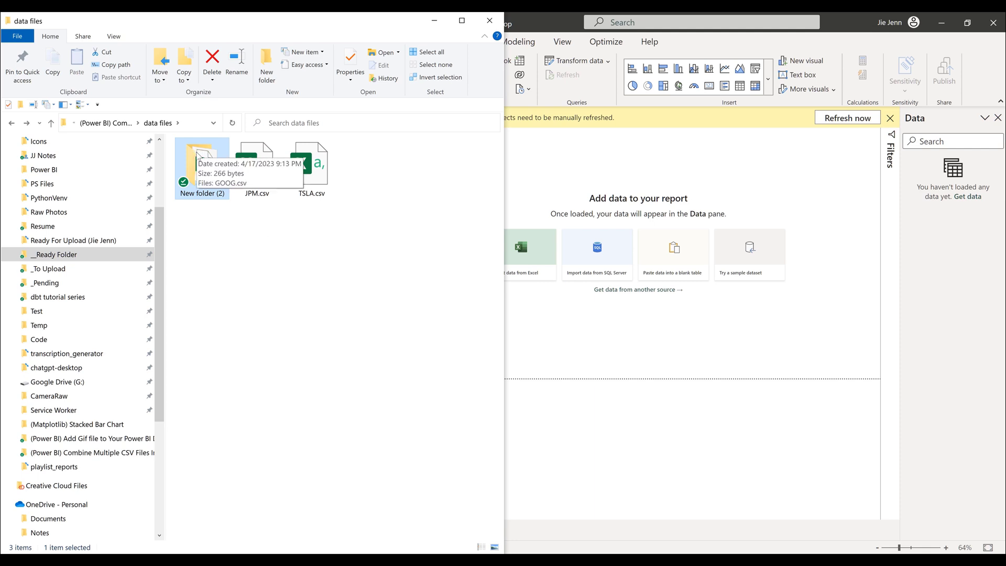
double_click(198, 152)
mouse_move(198, 156)
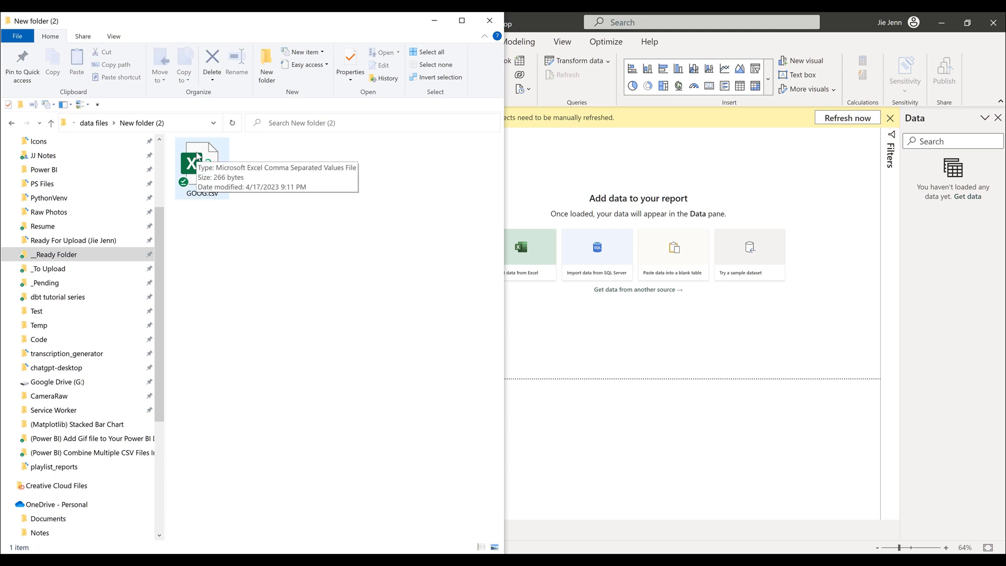
key(alt+Left)
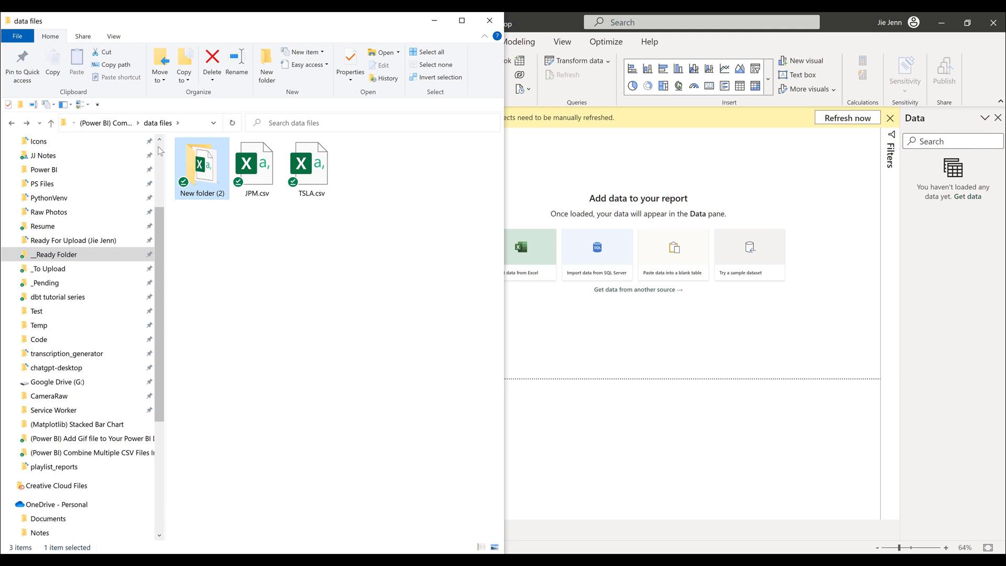
click(410, 279)
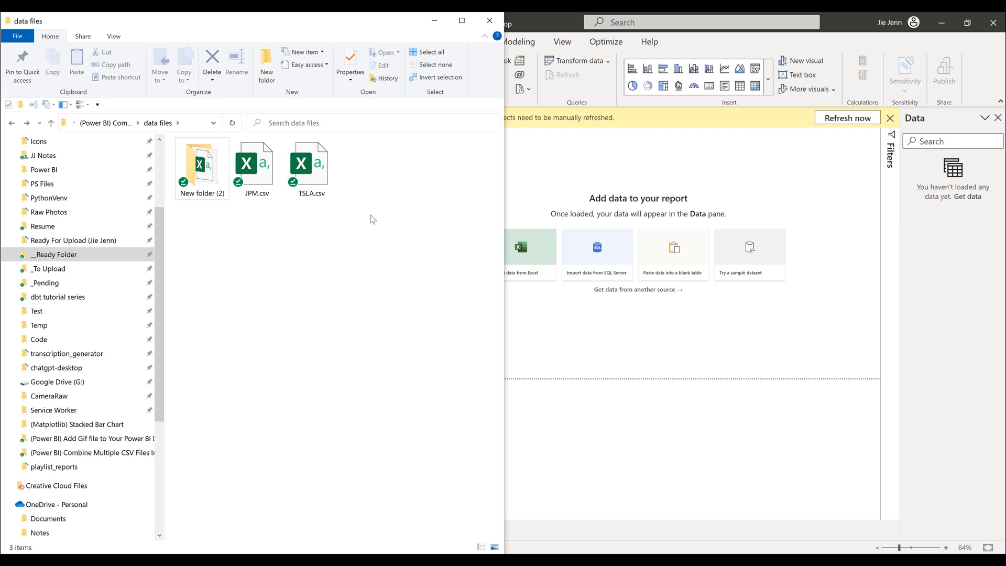
click(611, 361)
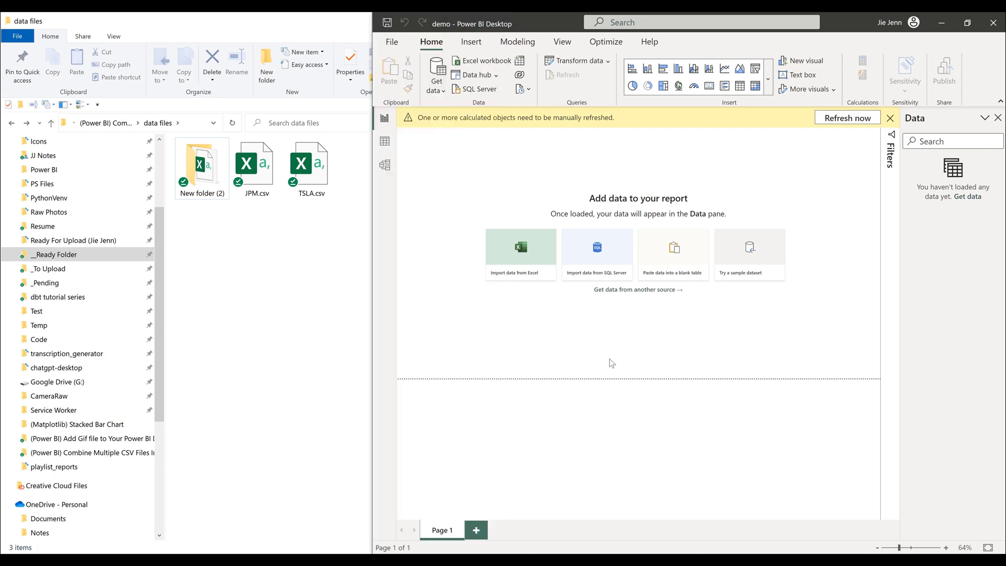
Step: Widen the Power BI window and start a Folder data source from Get data's full catalogue
drag(371, 269, 82, 278)
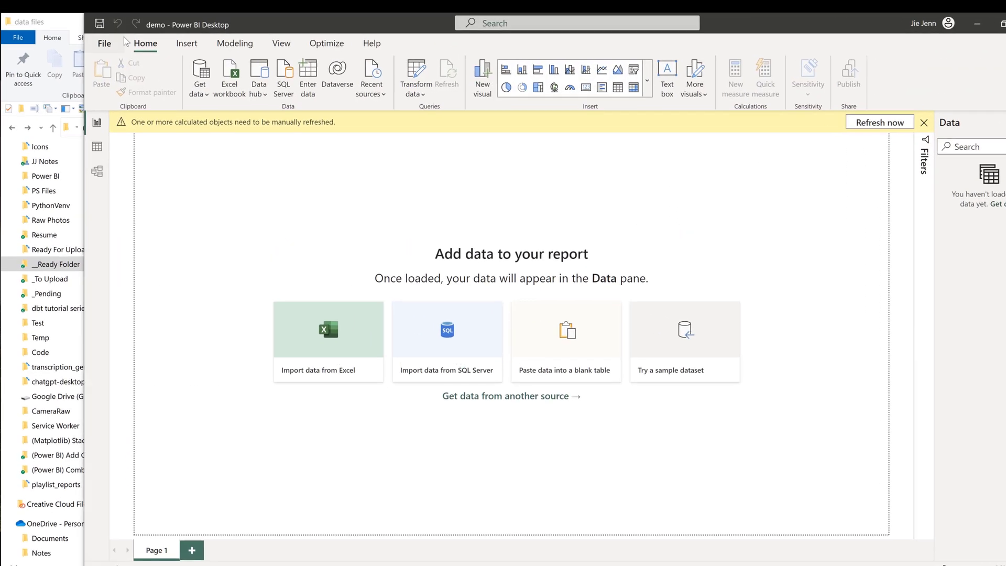
click(227, 107)
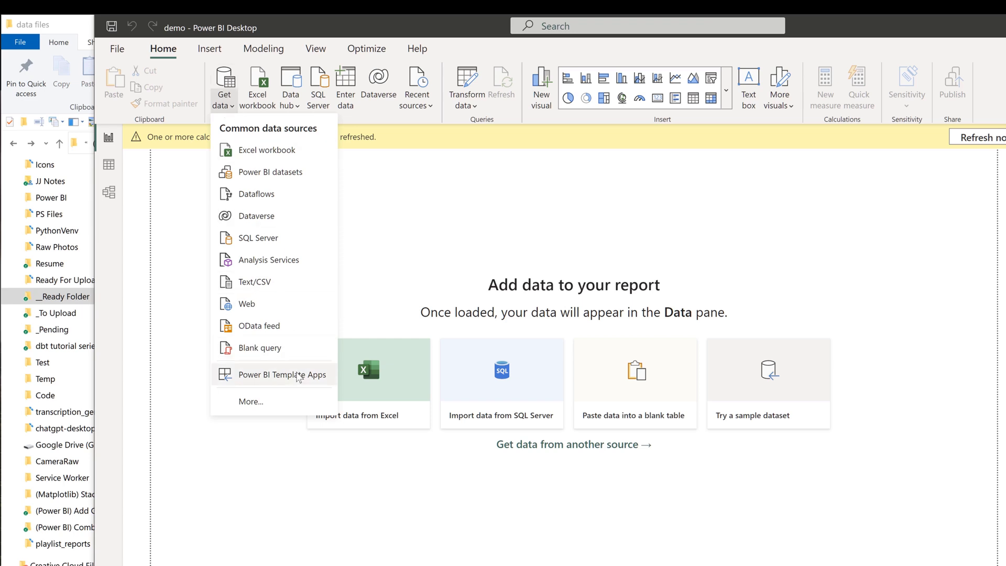
click(269, 401)
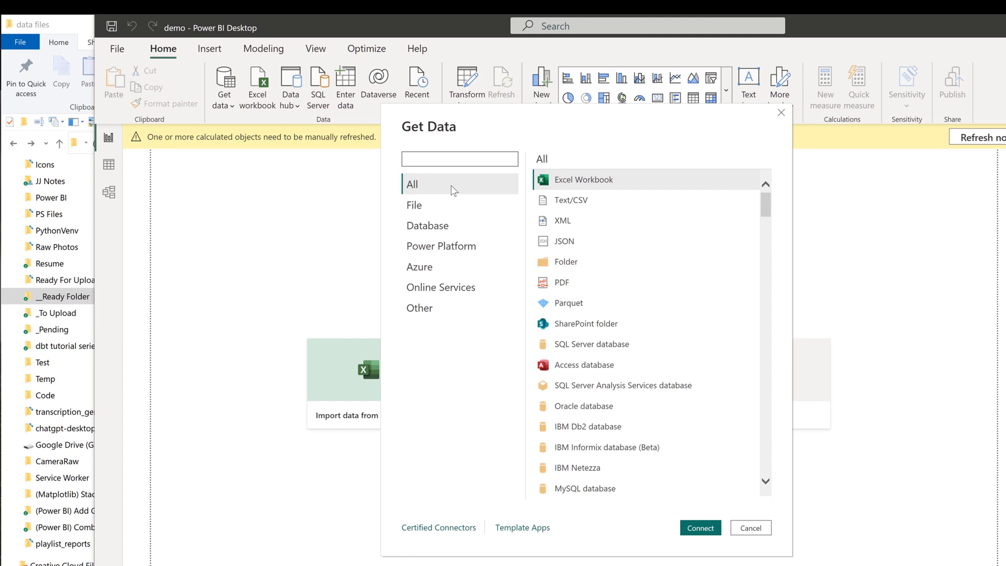
click(566, 263)
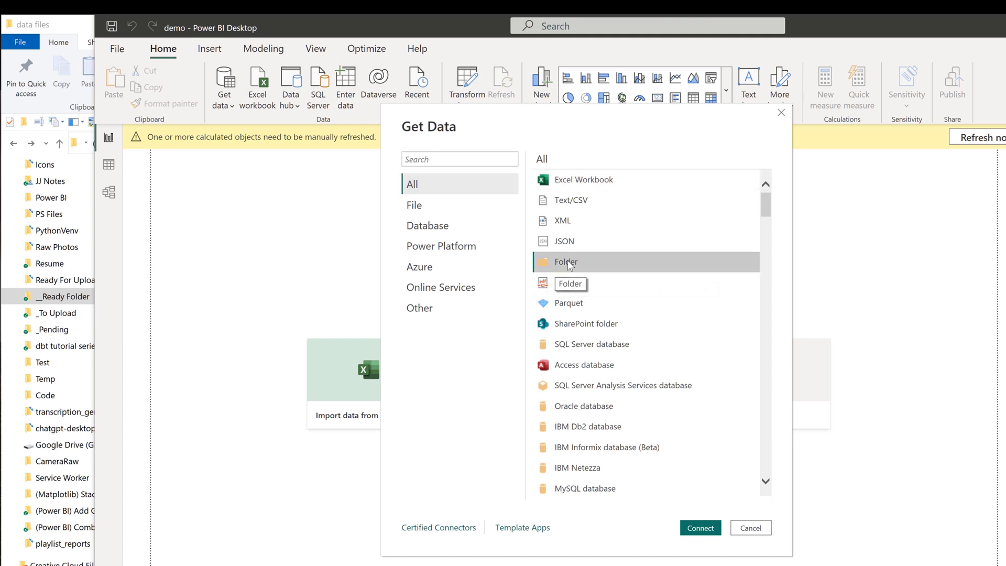
click(705, 527)
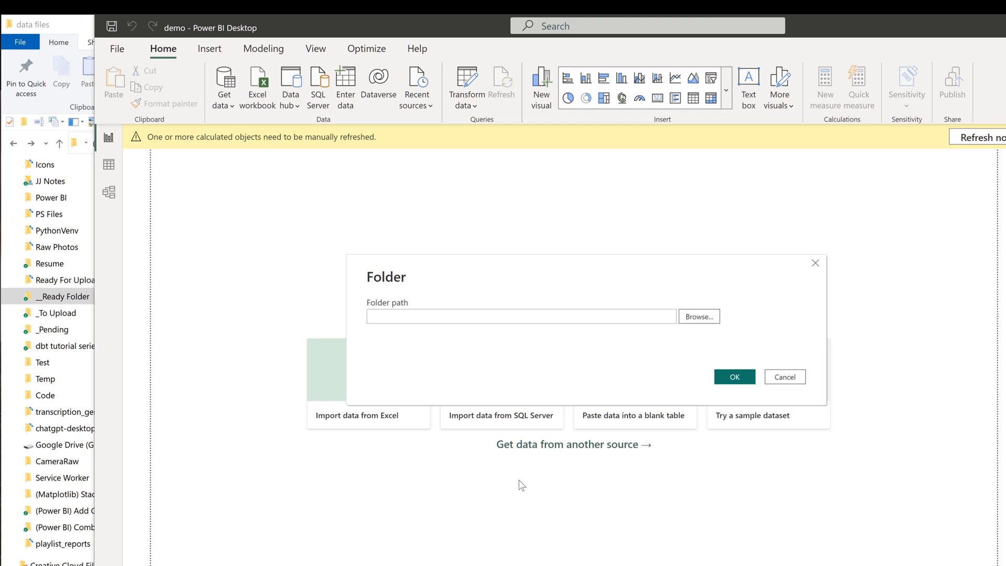
Step: Paste the data files folder path from Explorer into Folder path and confirm it
key(alt+Tab)
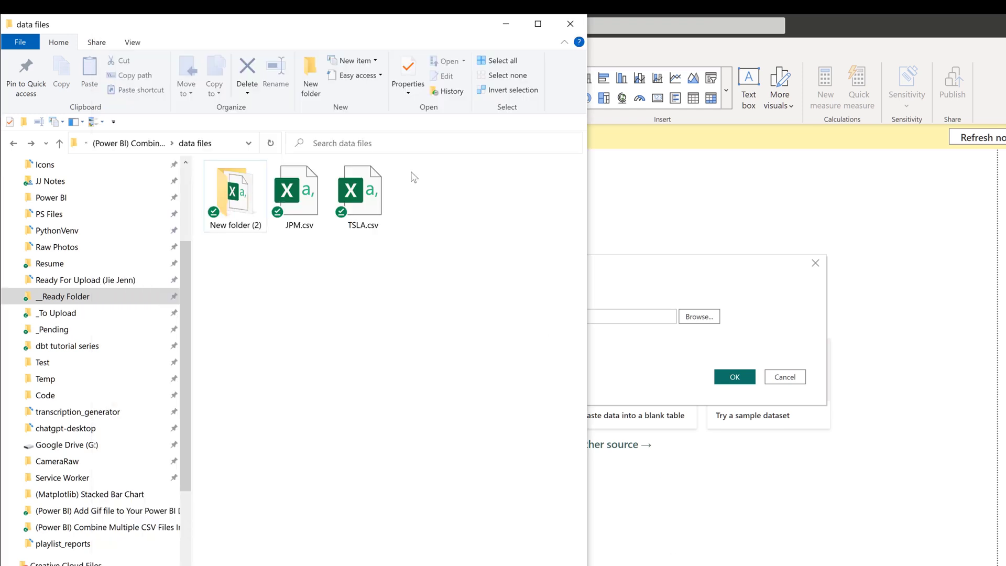
click(228, 145)
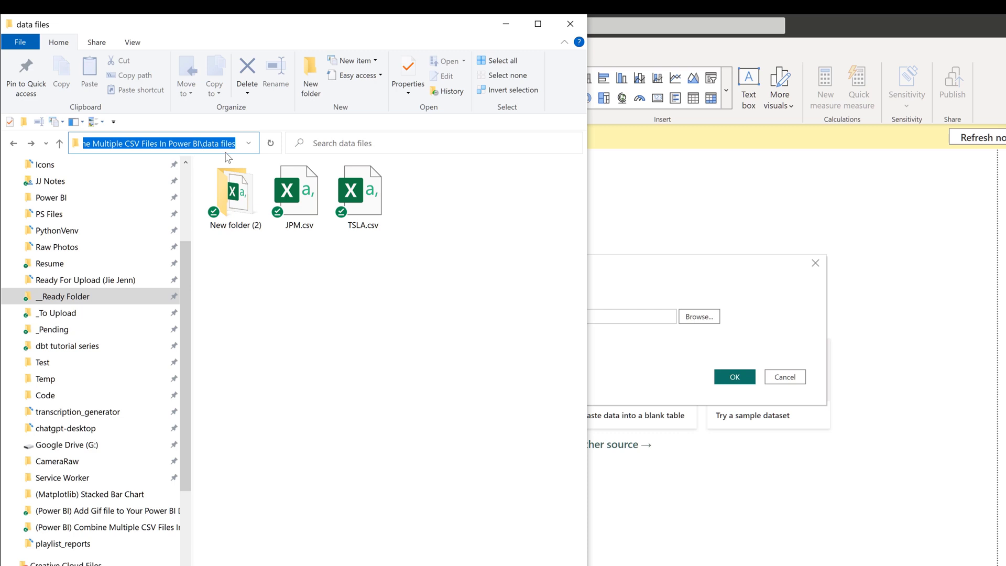
click(602, 316)
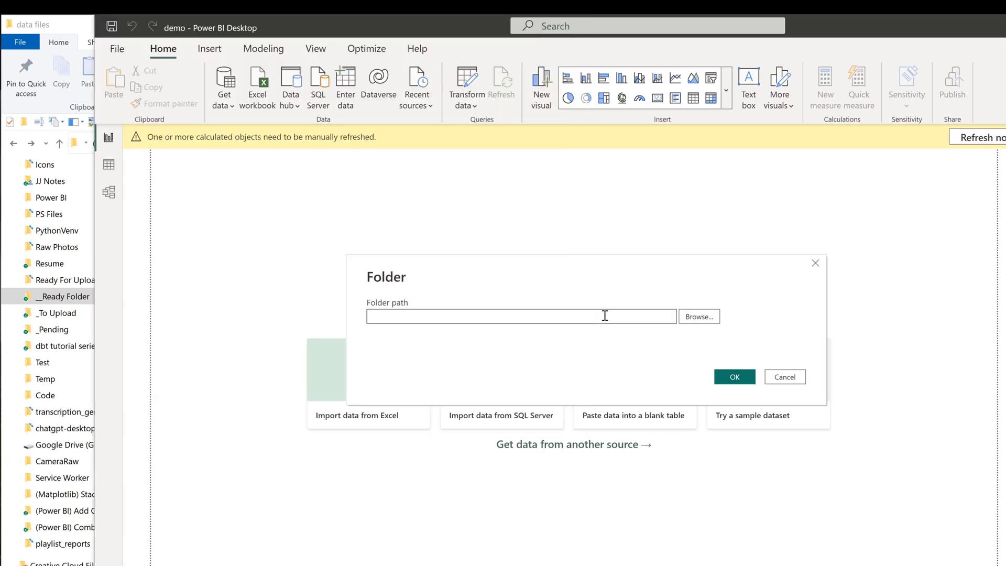
key(ctrl+v)
click(734, 378)
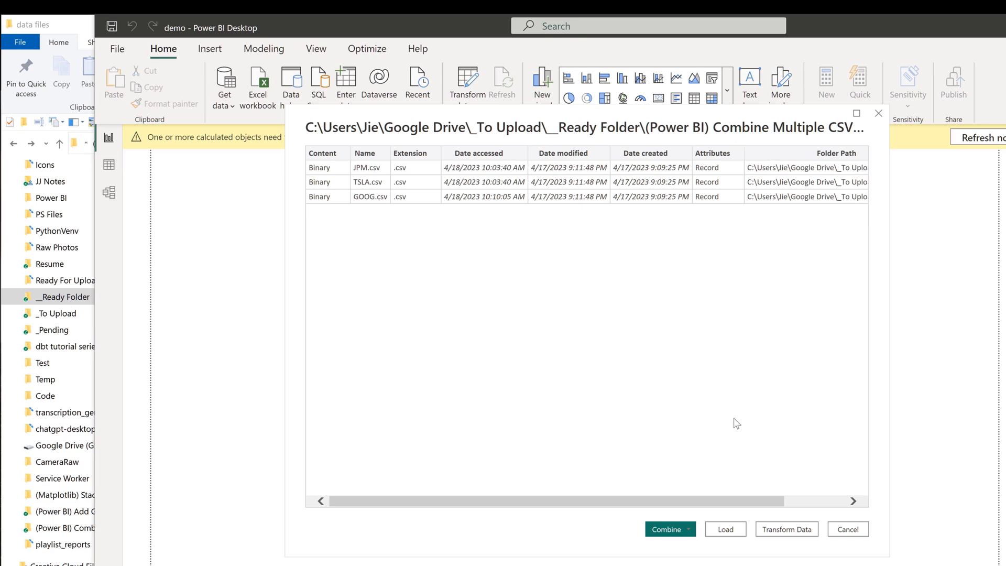
Step: Choose Combine & Load for the JPM.csv, TSLA.csv and GOOG.csv folder preview
click(689, 531)
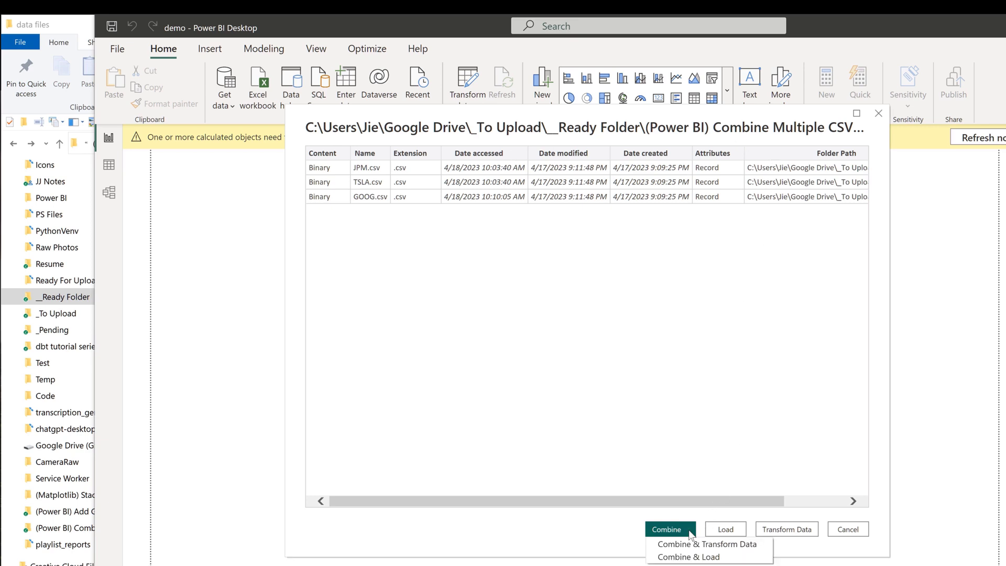
click(691, 533)
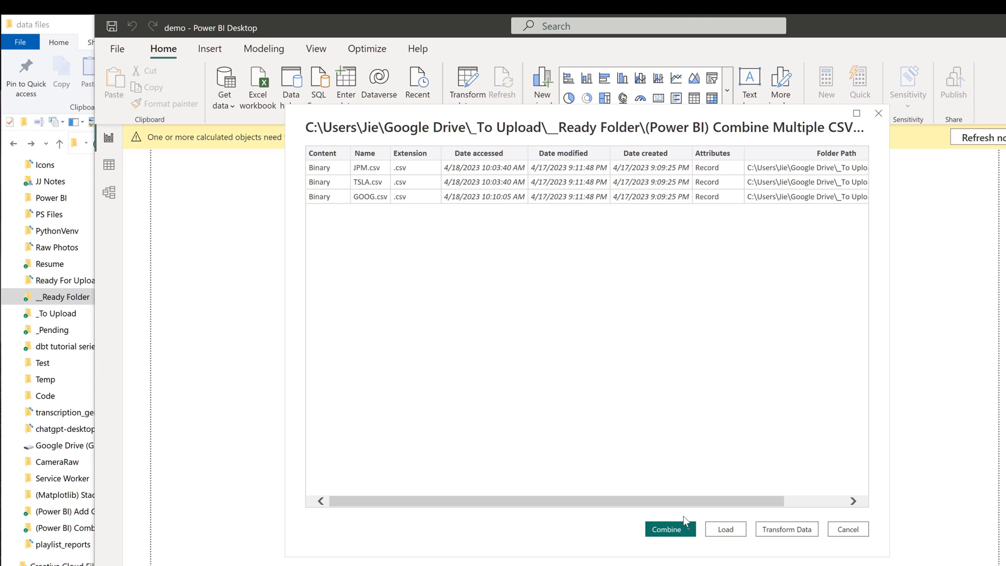
click(687, 531)
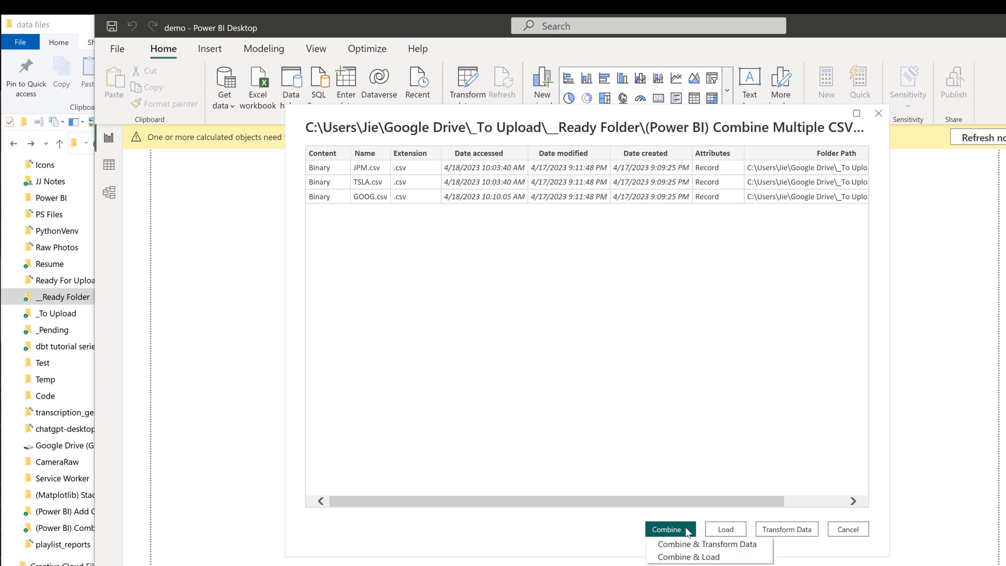
click(701, 558)
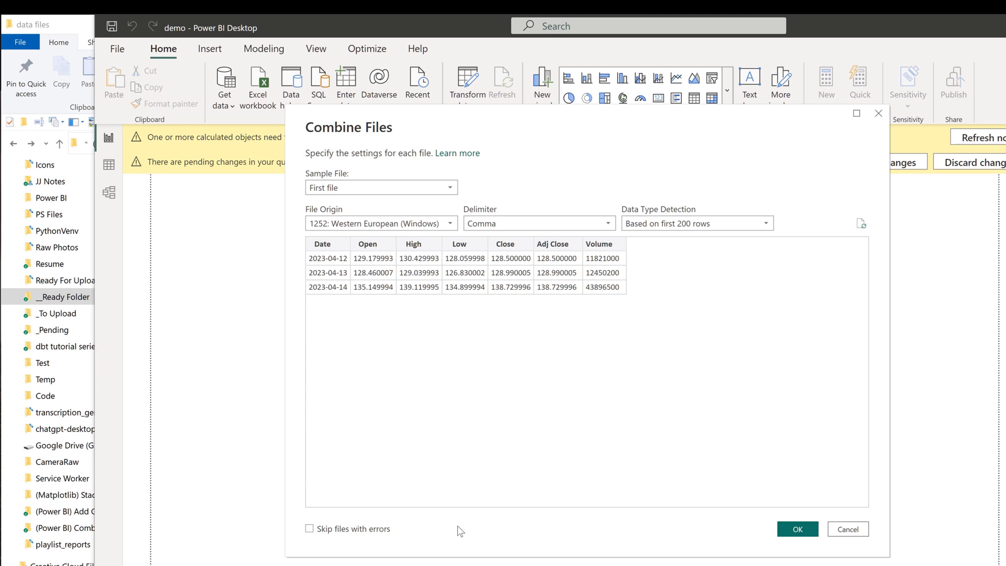
Step: Combine with First file and Comma delimiter, skipping files with errors
click(324, 530)
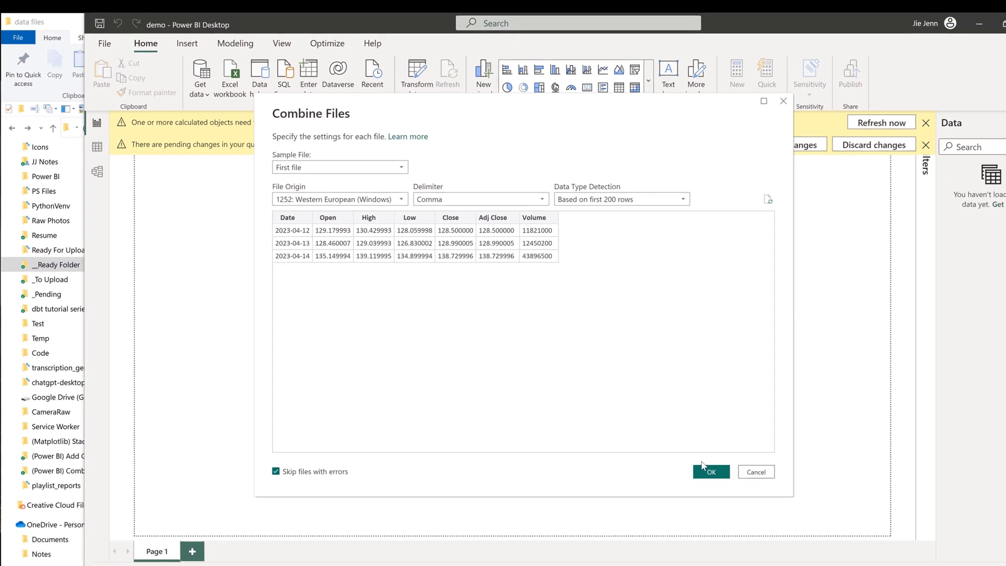
click(678, 453)
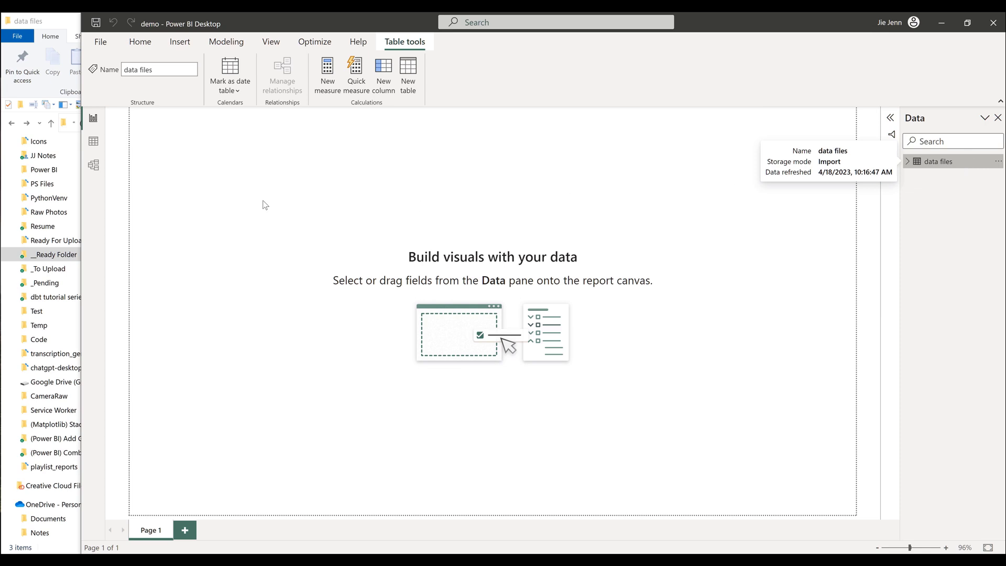
Step: Show the data files table's 9 rows in Table view and inspect the Source.Name column
click(136, 151)
click(96, 143)
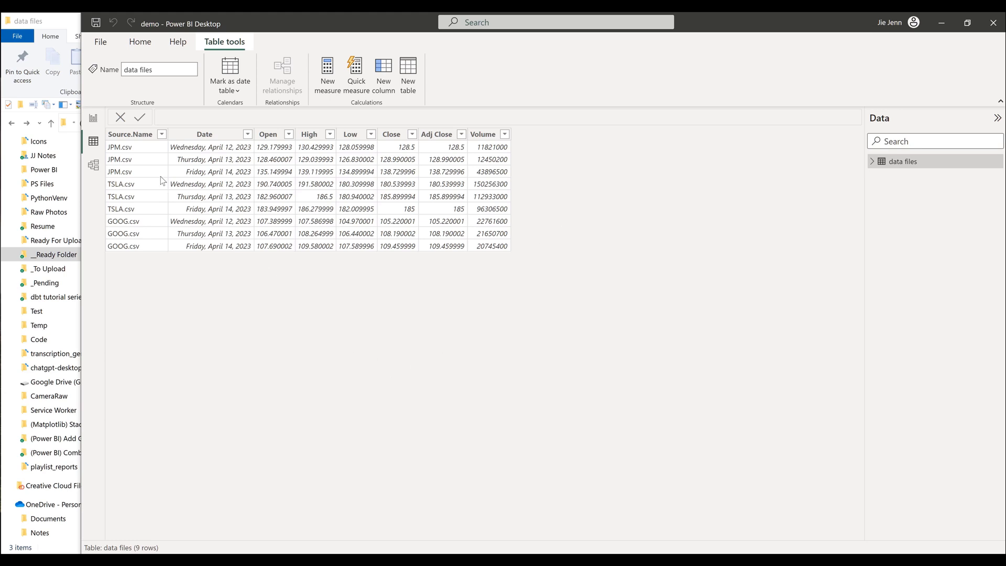
click(142, 137)
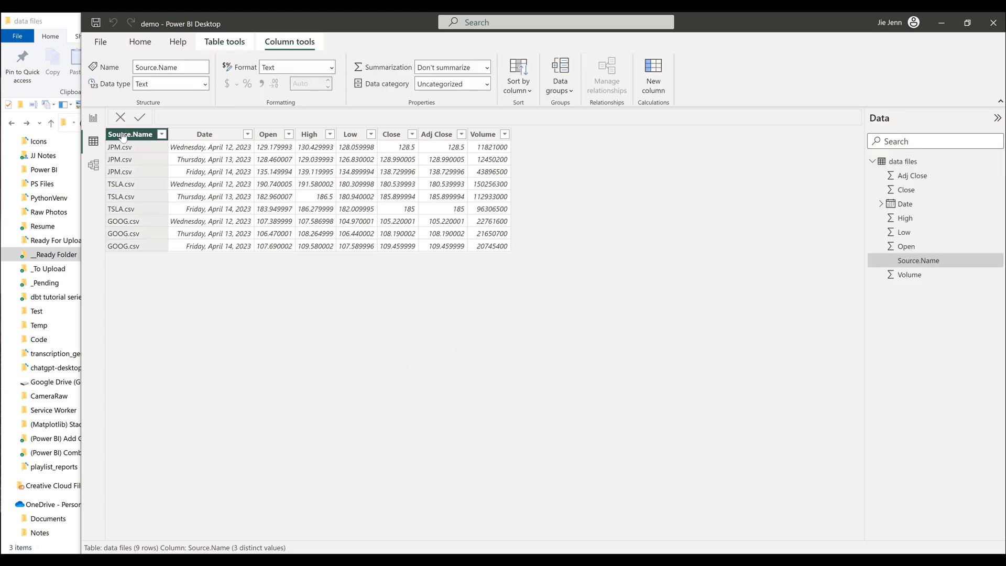